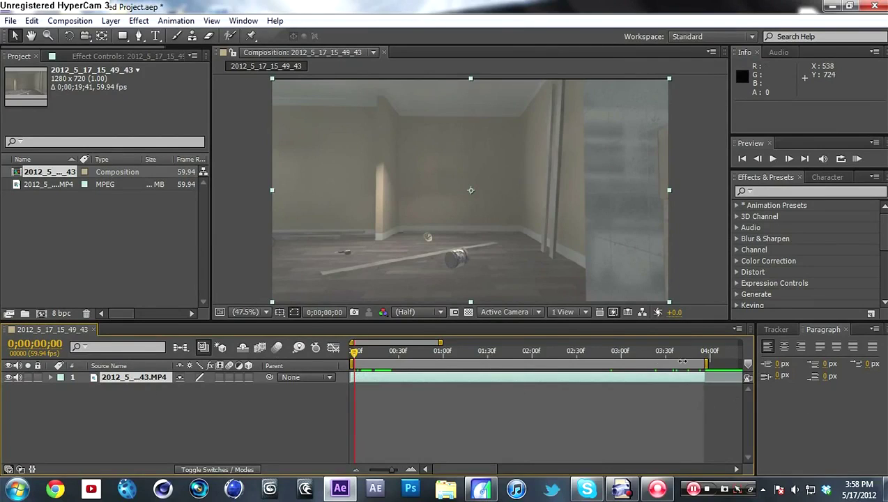
Step: Open the context menu of the MP4 footage layer in the Timeline
right_click(131, 382)
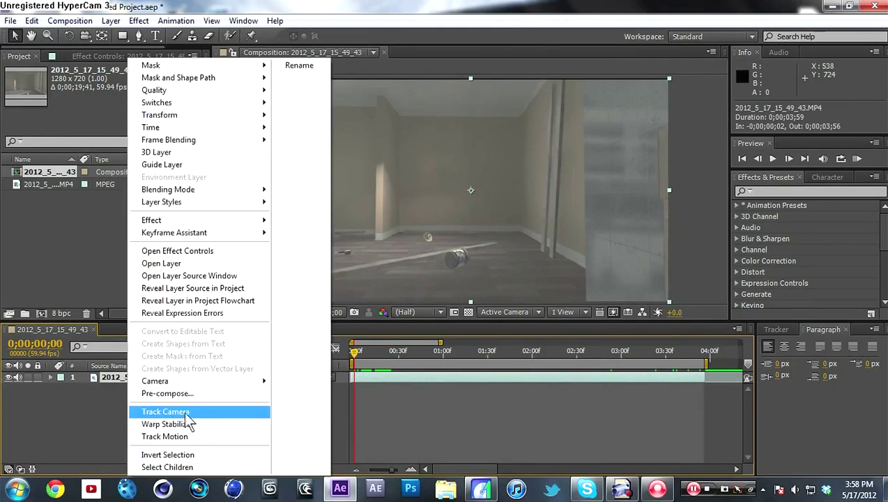
Step: Apply Track Camera so the 3D Camera Tracker analyses and solves the footage
click(165, 412)
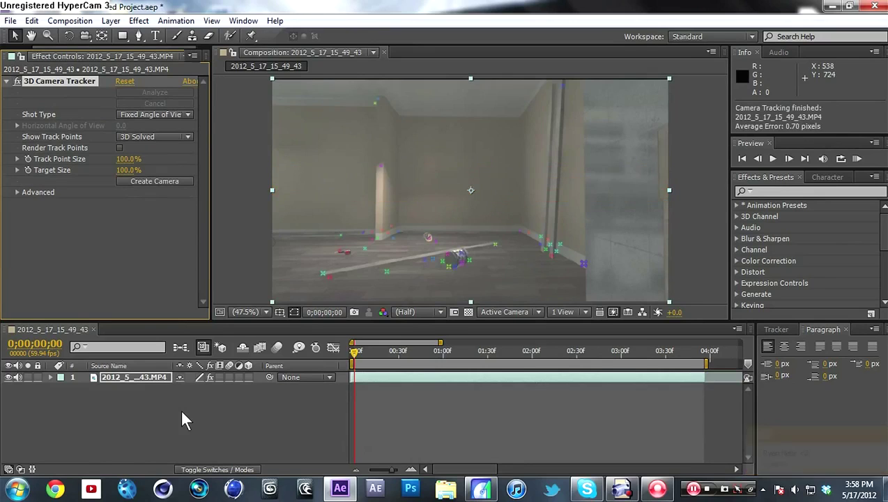
Step: Scrub through the solved track points and enlarge Track Point Size to 103%
drag(355, 350, 450, 360)
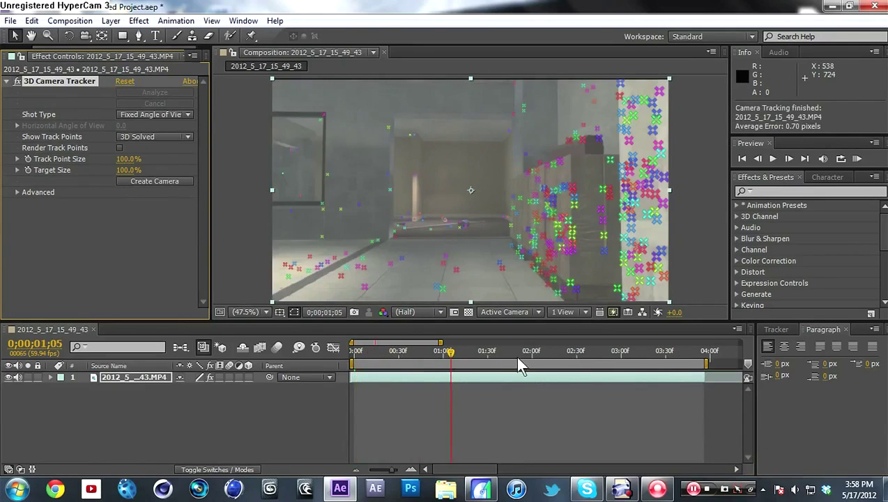
click(521, 353)
drag(520, 353, 568, 372)
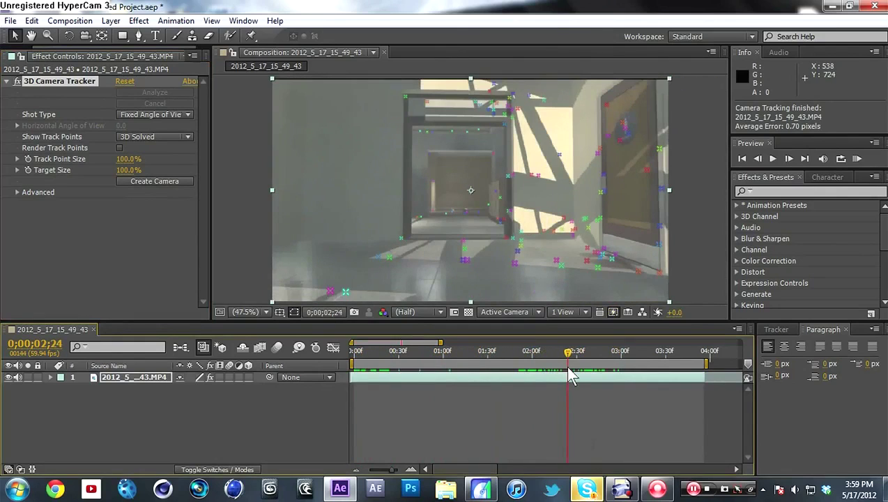
mouse_move(120, 159)
mouse_down()
mouse_move(422, 166)
mouse_move(123, 170)
mouse_move(133, 163)
mouse_up()
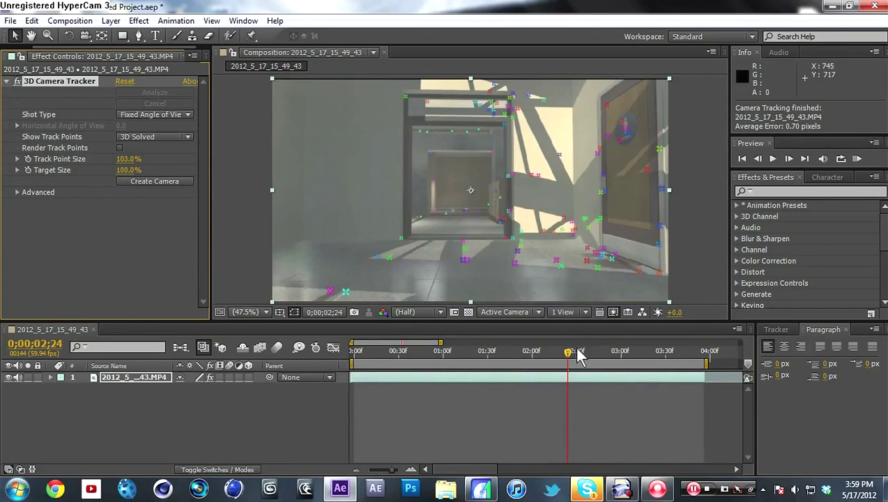
mouse_move(568, 352)
mouse_down()
mouse_move(462, 352)
mouse_move(555, 350)
mouse_up()
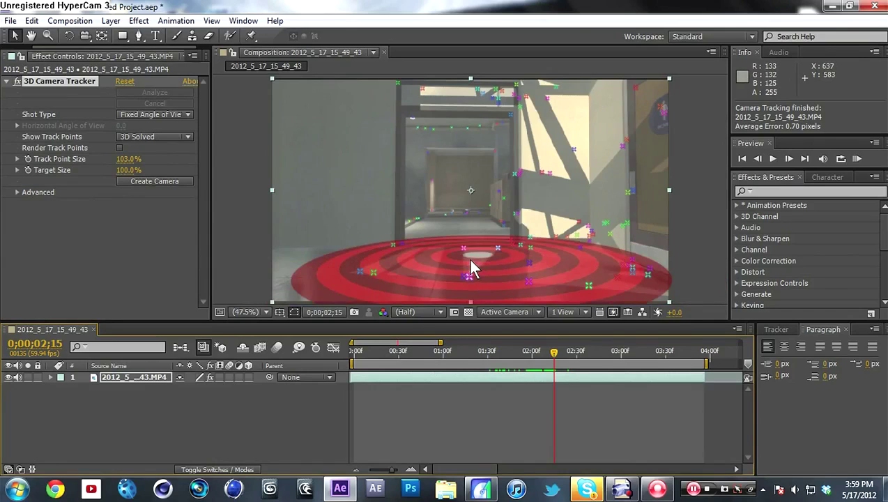
Step: Lasso-select groups of floor track points until the red target lies across the floor
mouse_move(470, 261)
mouse_down()
mouse_move(352, 262)
mouse_move(340, 274)
mouse_move(340, 300)
mouse_move(451, 315)
mouse_move(536, 309)
mouse_move(565, 300)
mouse_move(585, 261)
mouse_move(576, 231)
mouse_move(541, 218)
mouse_move(394, 245)
mouse_up()
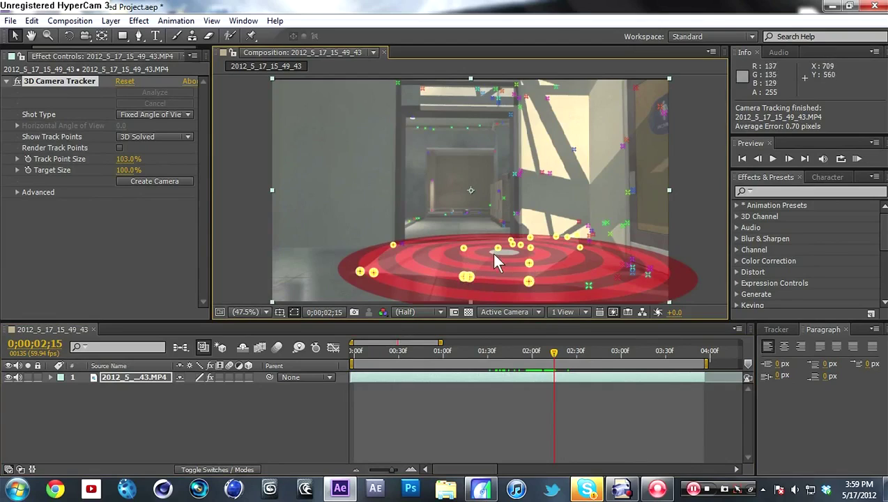
drag(500, 259, 463, 240)
right_click(465, 244)
click(454, 237)
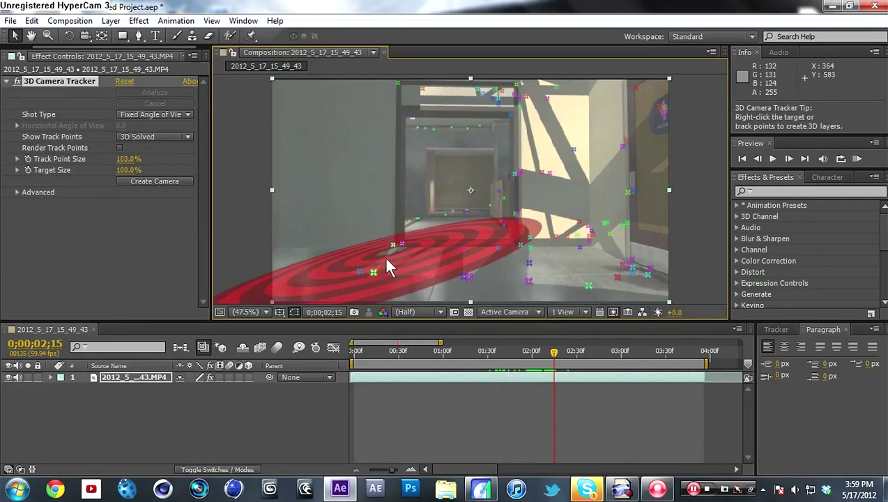
mouse_move(381, 254)
mouse_down()
mouse_move(329, 277)
mouse_move(365, 304)
mouse_move(483, 308)
mouse_move(536, 293)
mouse_move(567, 262)
mouse_move(524, 241)
mouse_move(383, 260)
mouse_up()
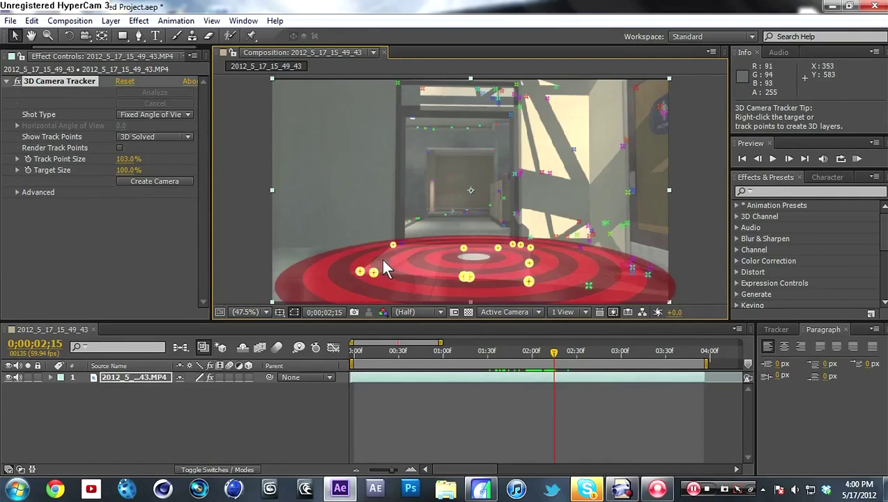
Step: Create a text layer and tracked camera at the floor target, then deselect the points
right_click(465, 249)
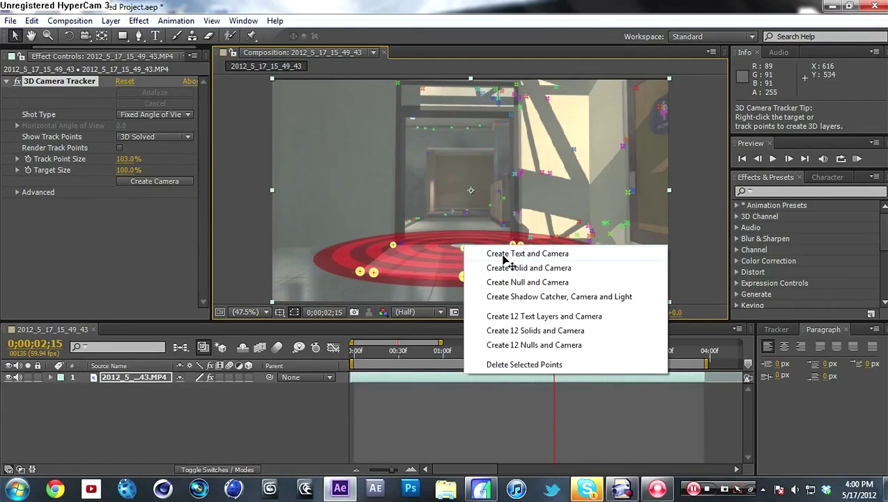
click(502, 255)
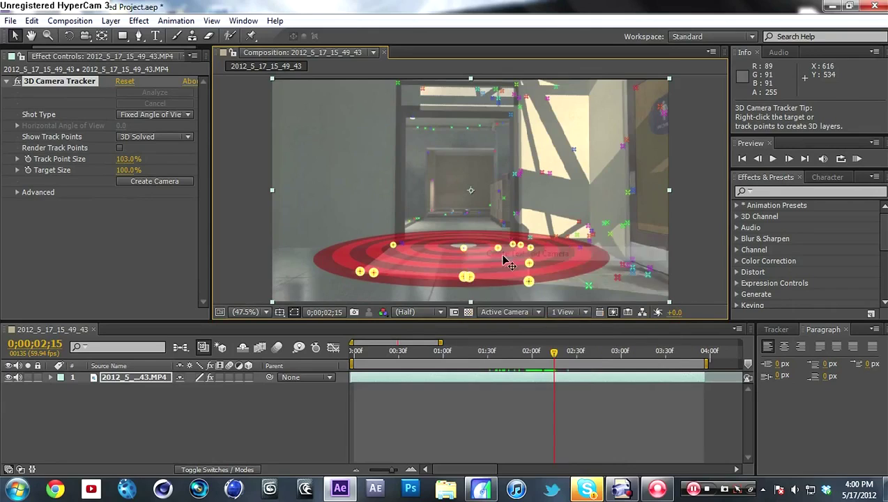
click(601, 235)
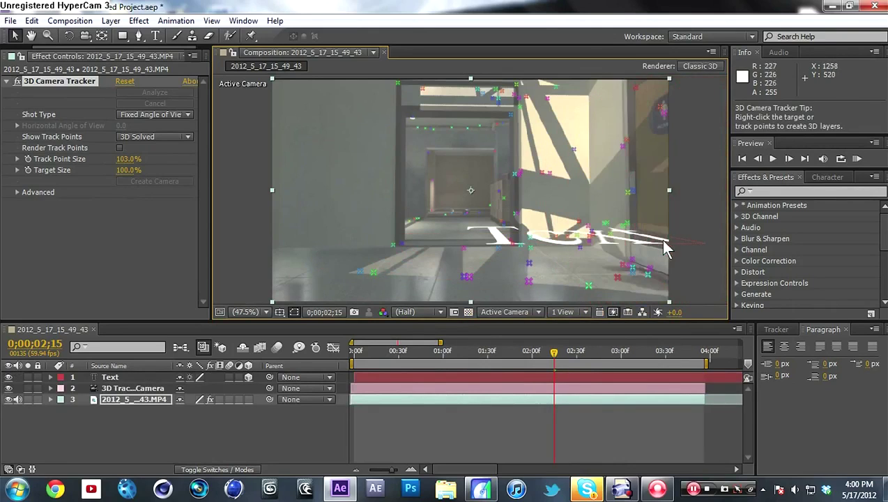
Step: Stand the text upright with X Rotation 92° and shrink its font size
click(110, 377)
drag(473, 239, 359, 249)
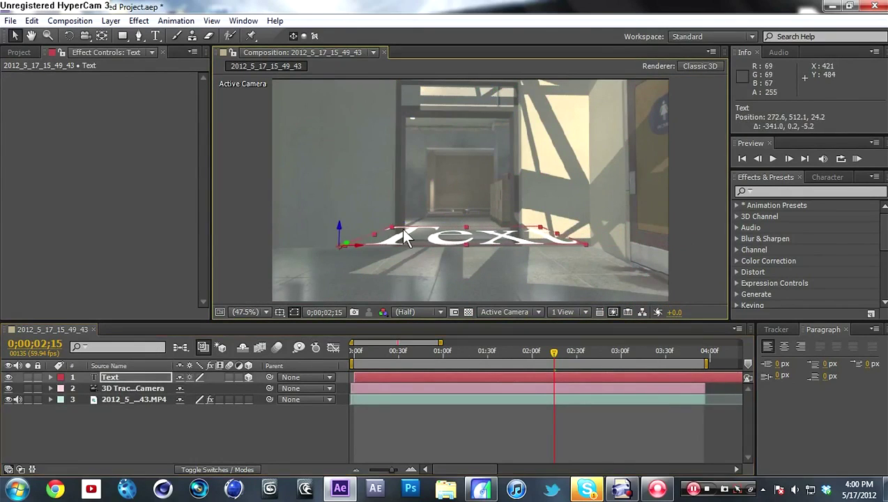
click(112, 377)
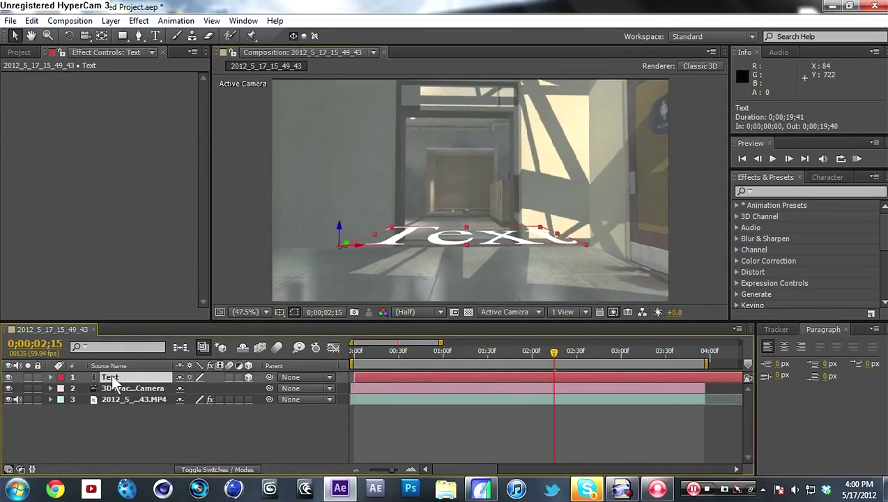
key(r)
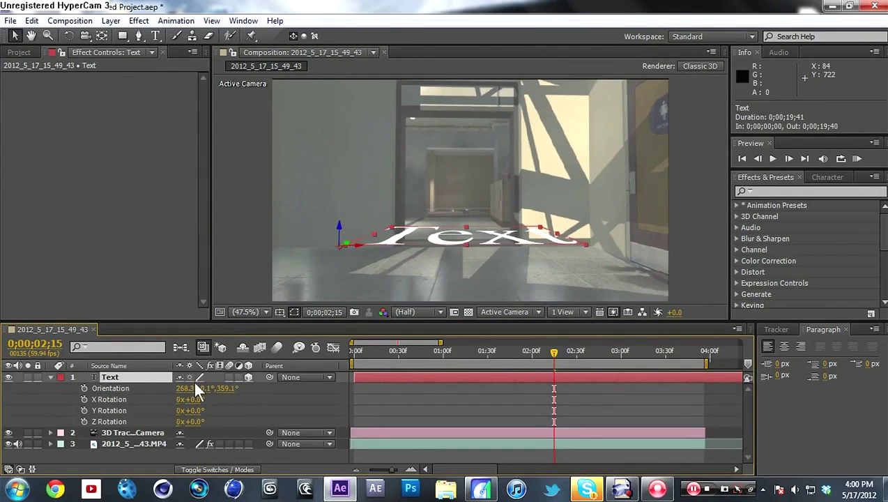
drag(190, 400, 251, 392)
click(828, 176)
drag(753, 229, 743, 231)
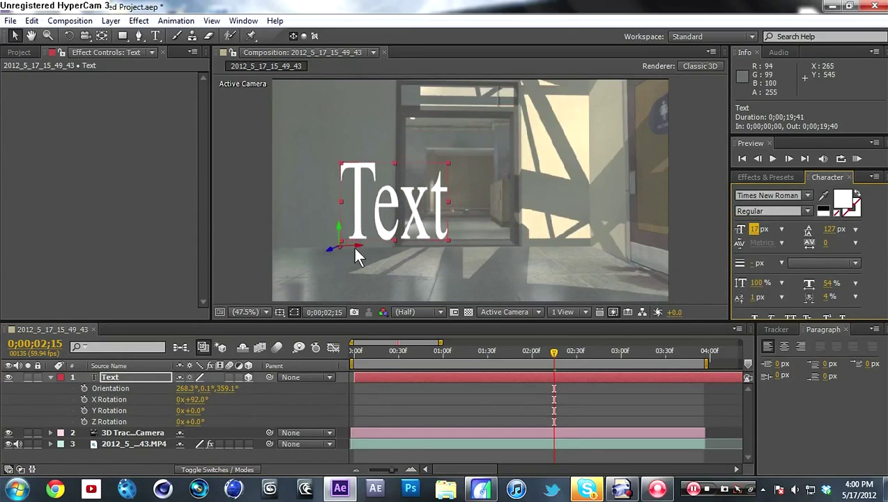
Step: Undo the accidental footage move and slide the text to position 437.0, 512.0, 26.7
mouse_move(353, 244)
mouse_down()
mouse_move(377, 245)
mouse_move(353, 245)
mouse_up()
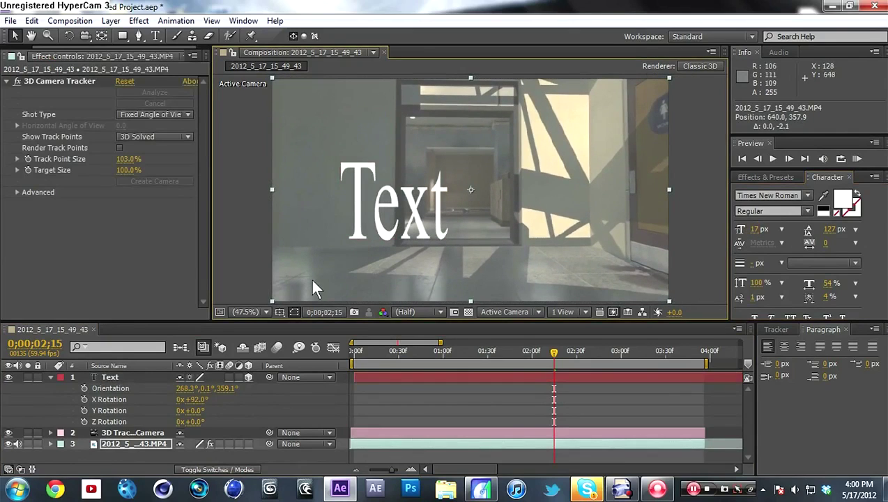
click(32, 20)
click(41, 35)
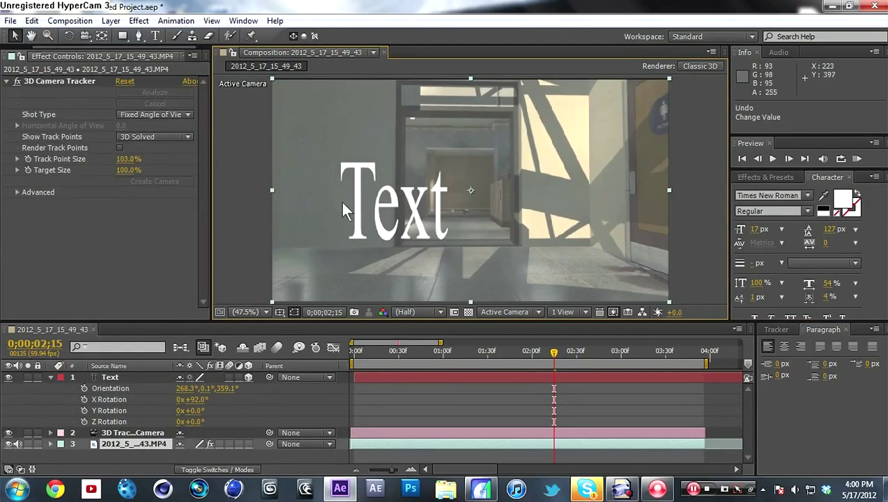
click(111, 377)
drag(355, 249, 412, 249)
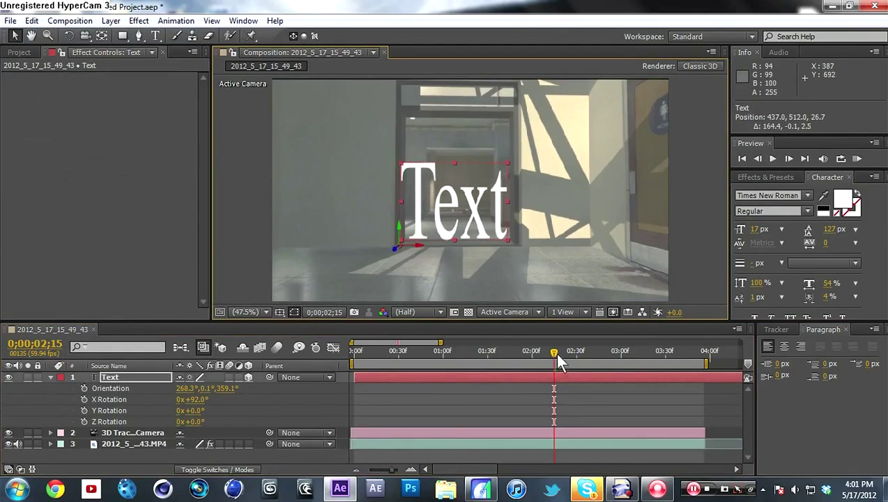
Step: Scrub back to about 0;00;02;02 to check the text stays anchored in the doorway
drag(554, 352, 534, 337)
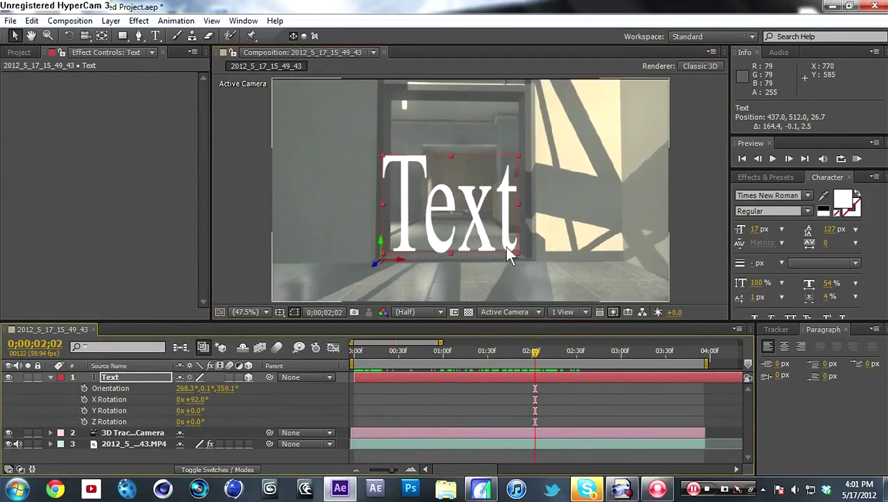
Step: Retype the text as 'BOW' and set it in the Transformers font
double_click(407, 193)
right_click(407, 196)
click(806, 195)
click(806, 195)
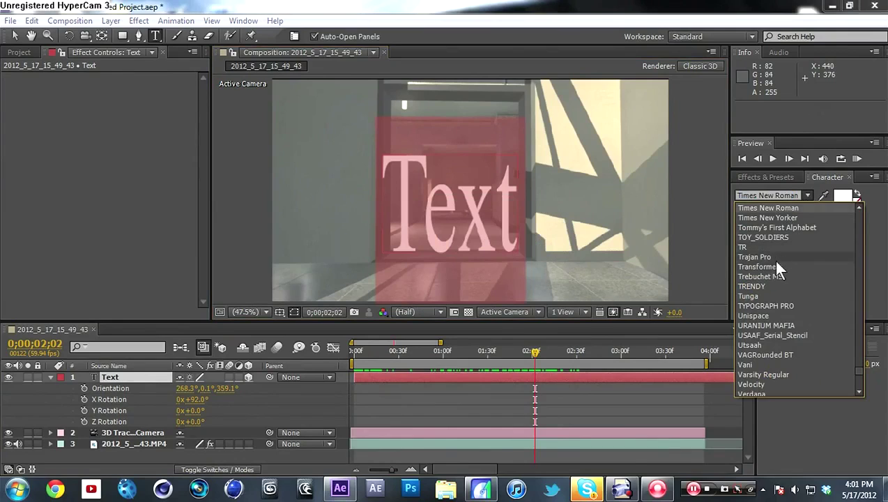
click(771, 265)
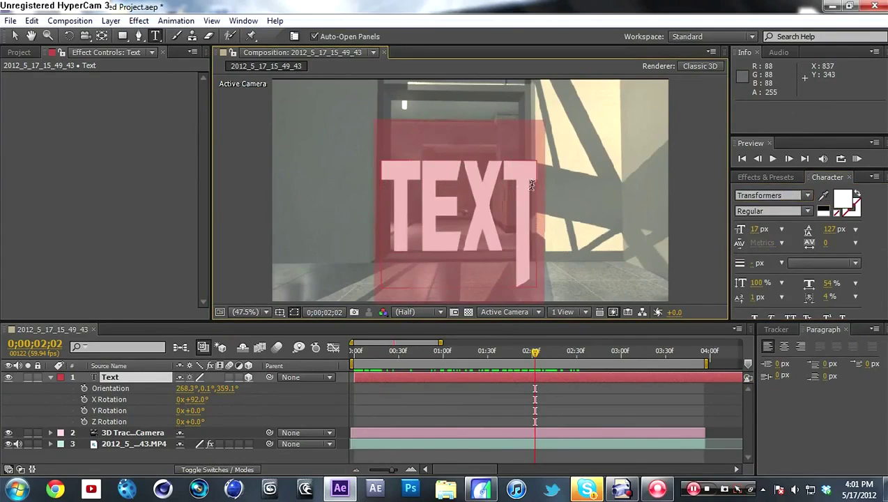
text(BOW)
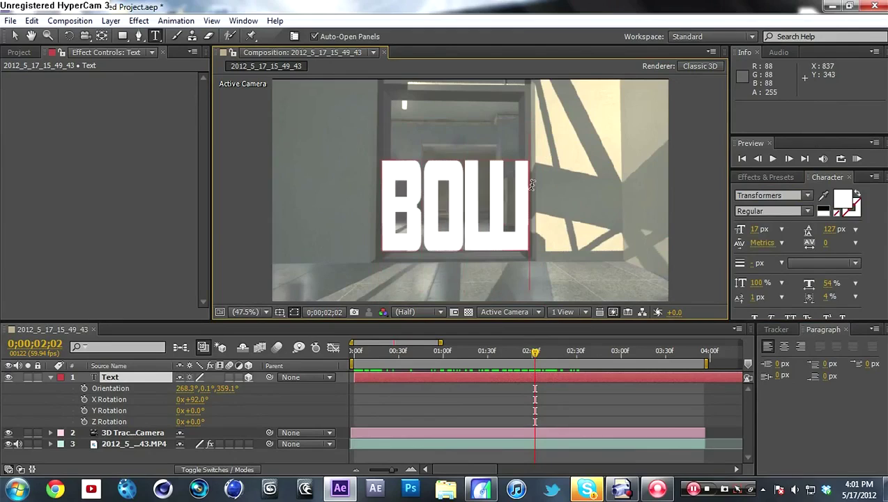
click(759, 120)
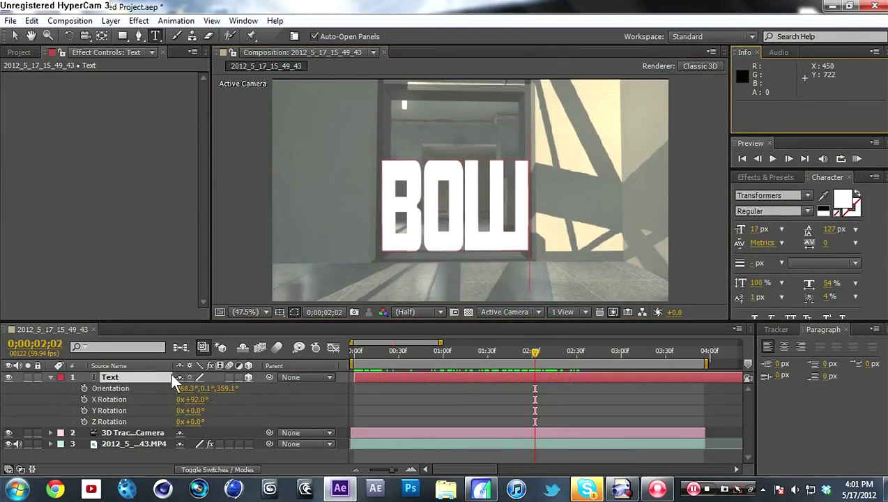
Step: Scrub back through earlier frames to confirm 'BOW' holds its place in the hallway
mouse_move(533, 356)
mouse_down()
mouse_move(511, 343)
mouse_move(329, 349)
mouse_move(699, 329)
mouse_move(347, 360)
mouse_move(555, 363)
mouse_move(625, 356)
mouse_move(625, 349)
mouse_move(526, 354)
mouse_up()
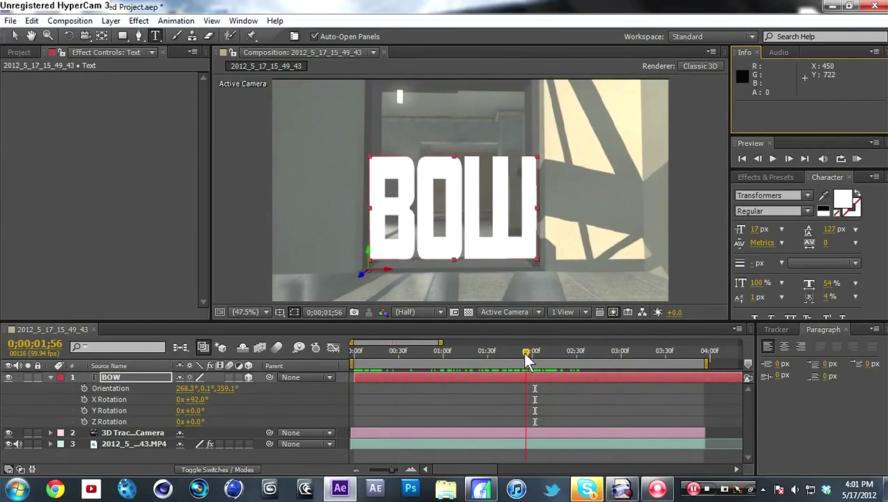